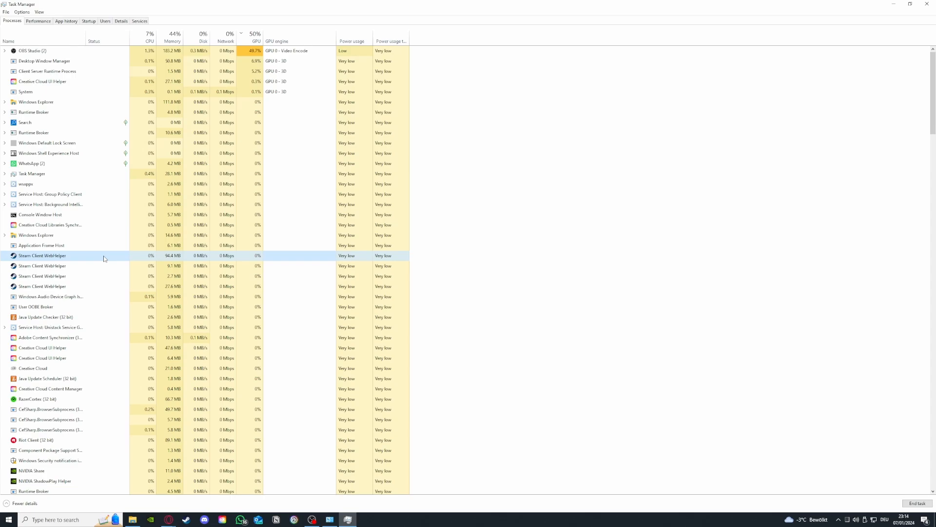
End the highlighted Steam Client WebHelper process that uses about 94 MB of memory
right_click(103, 258)
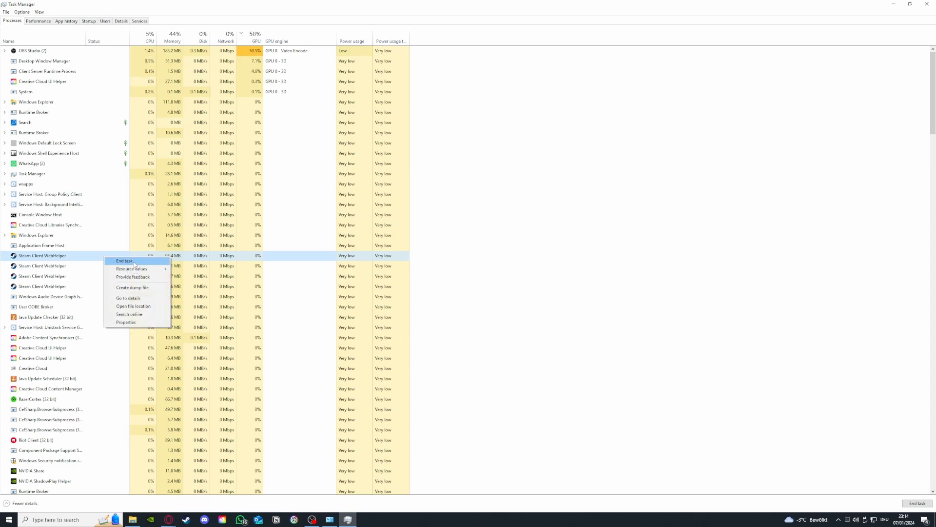
click(134, 261)
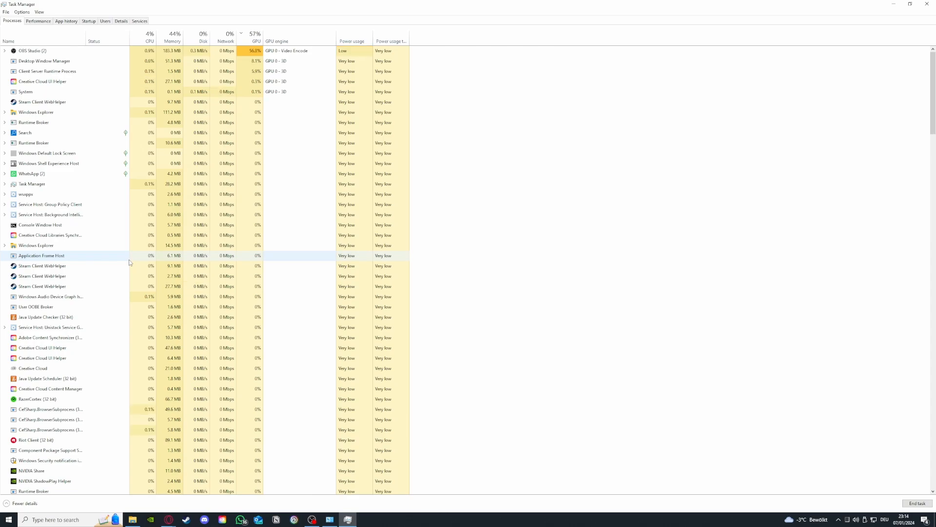
Inspect the memory, CPU and GPU 0 performance graphs, and look through the list of running processes
click(50, 22)
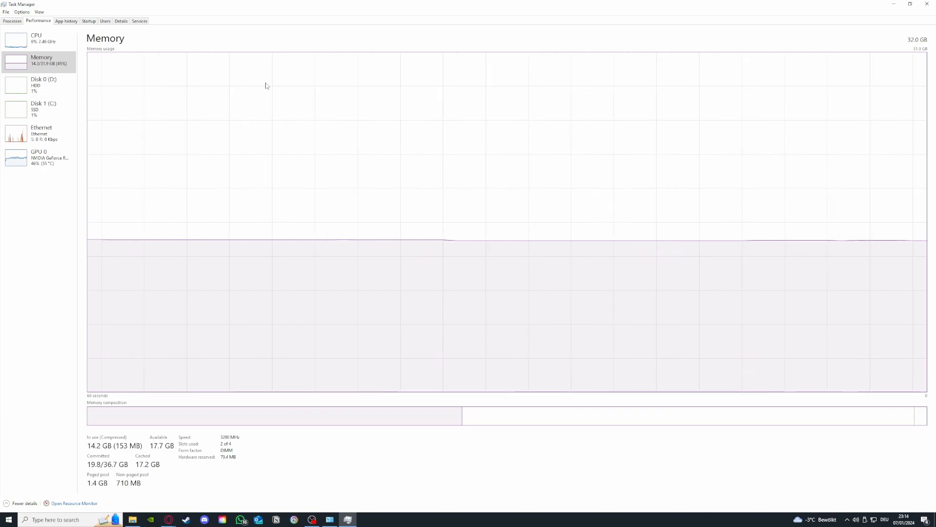
click(35, 51)
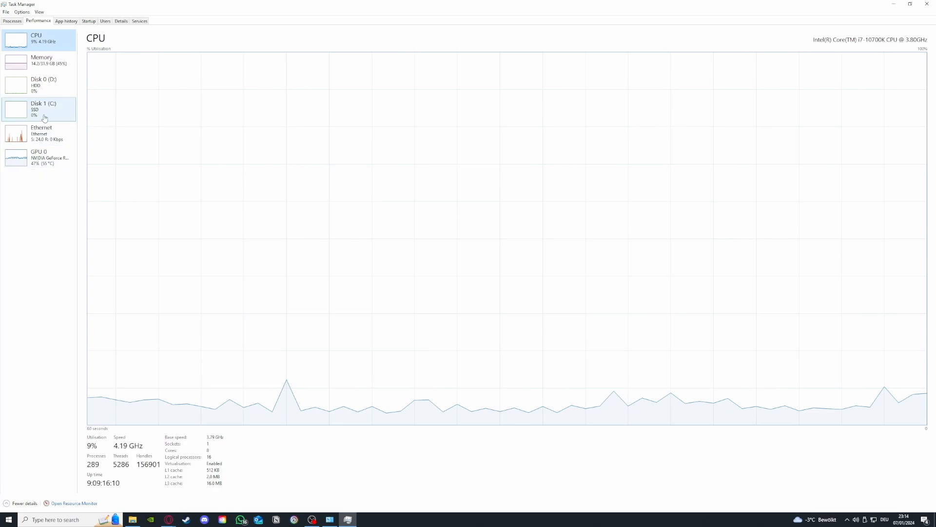
click(41, 157)
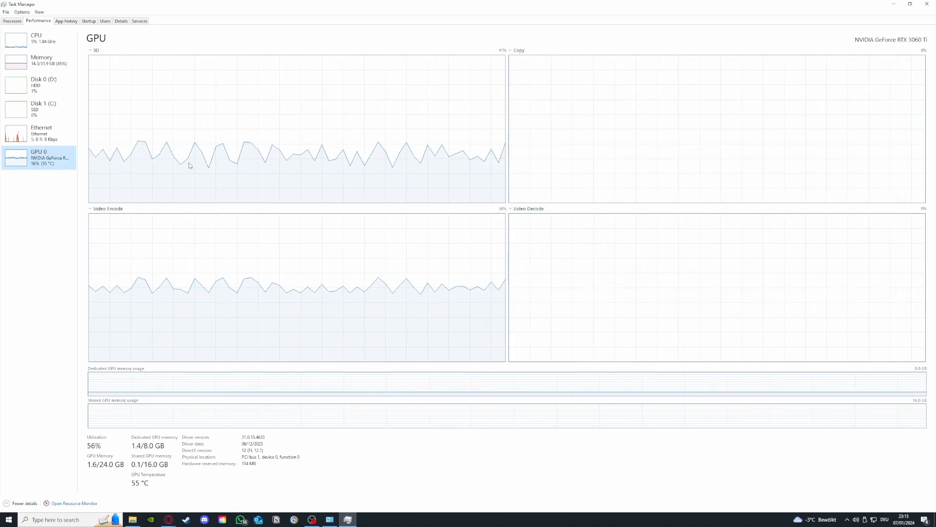
click(11, 21)
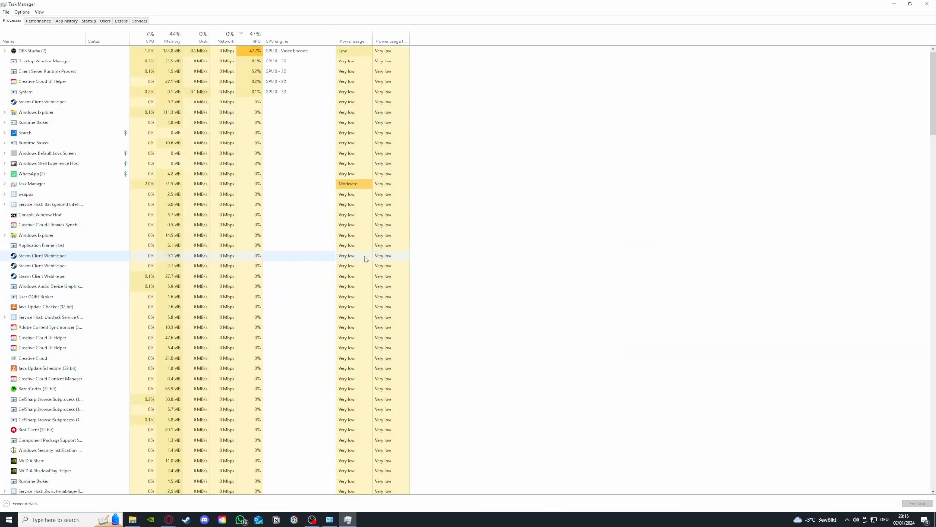
scroll(100, 271, down, 2)
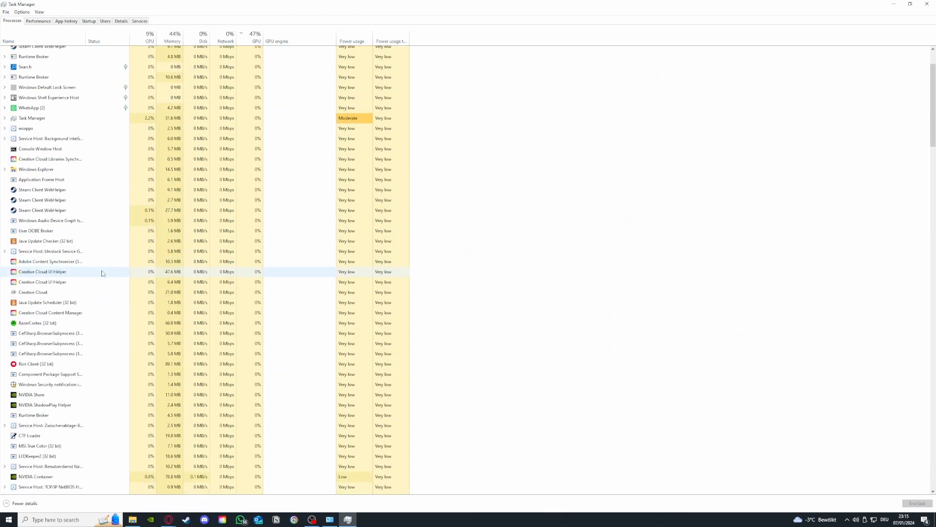
scroll(115, 272, up, 2)
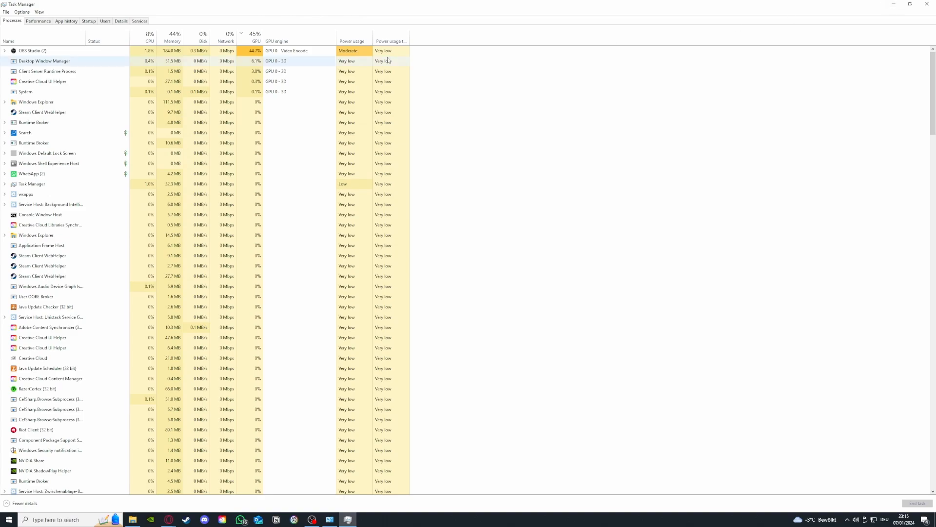
View the app usage history and the startup apps, and show the available actions for the disabled Parsec entry
click(70, 23)
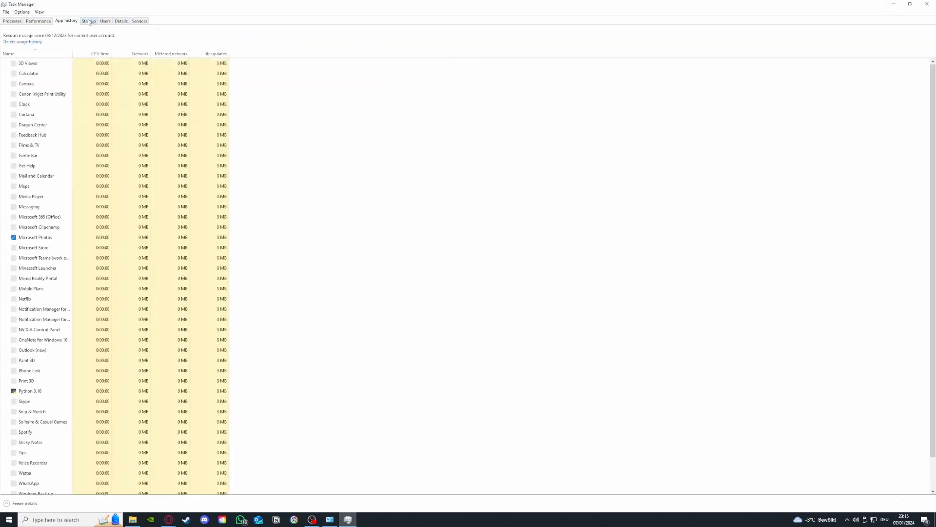
click(89, 22)
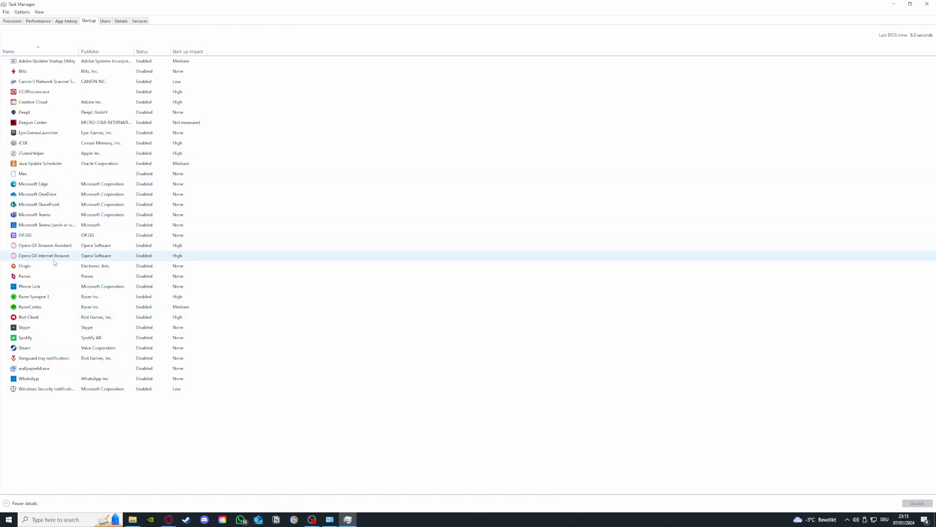
click(52, 277)
right_click(61, 278)
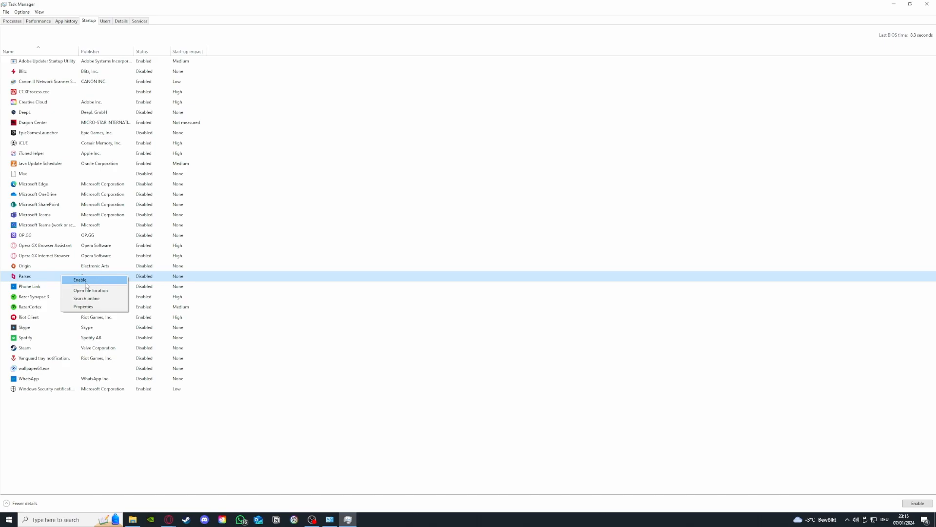
Try to disable iCUE as a startup app, and close Task Manager
click(55, 144)
right_click(55, 145)
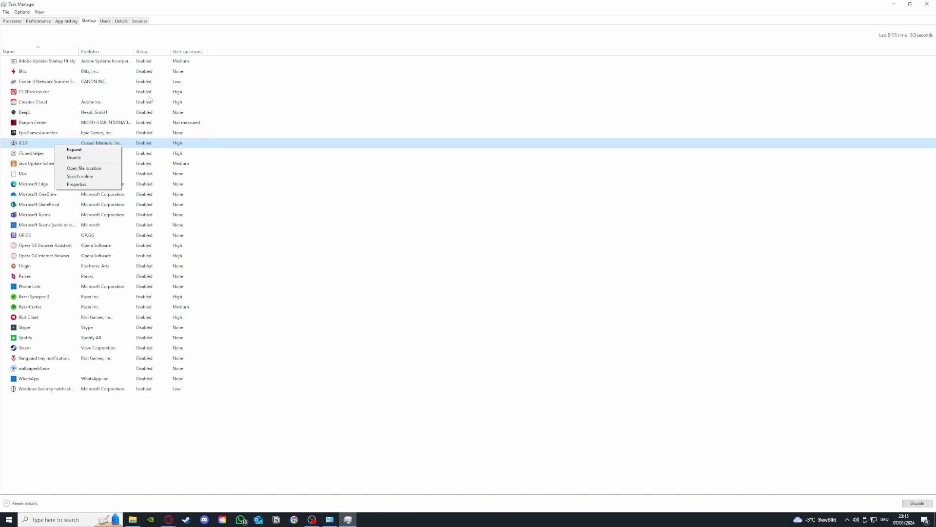
click(99, 157)
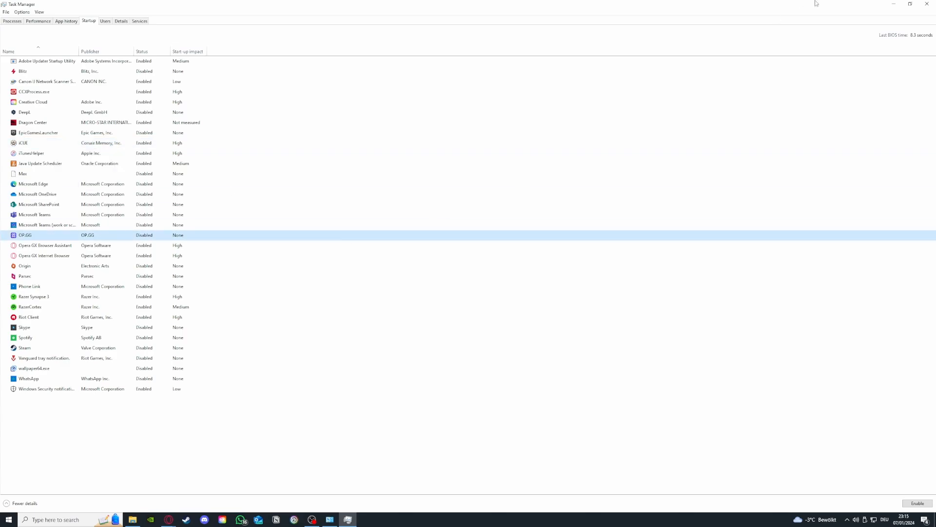
click(927, 4)
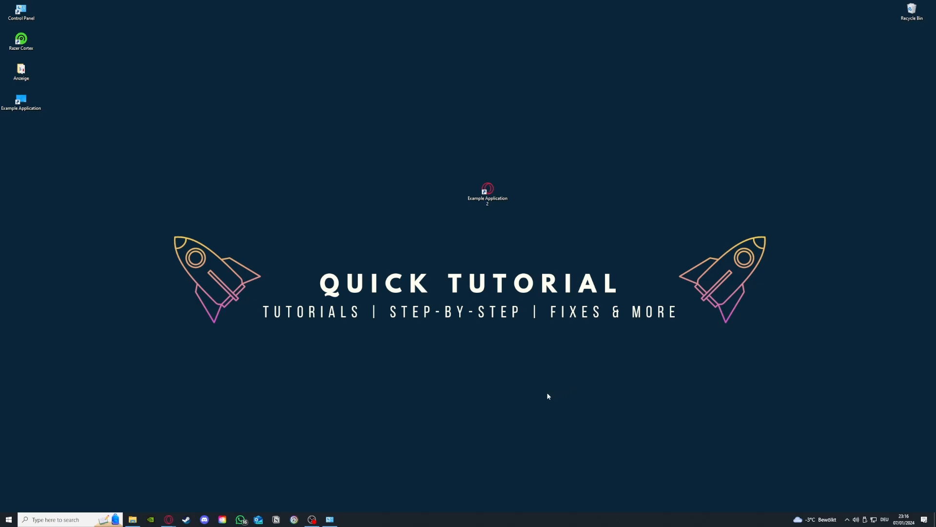
Reopen Task Manager and enlarge its window so the GPU and power usage columns fit
right_click(426, 524)
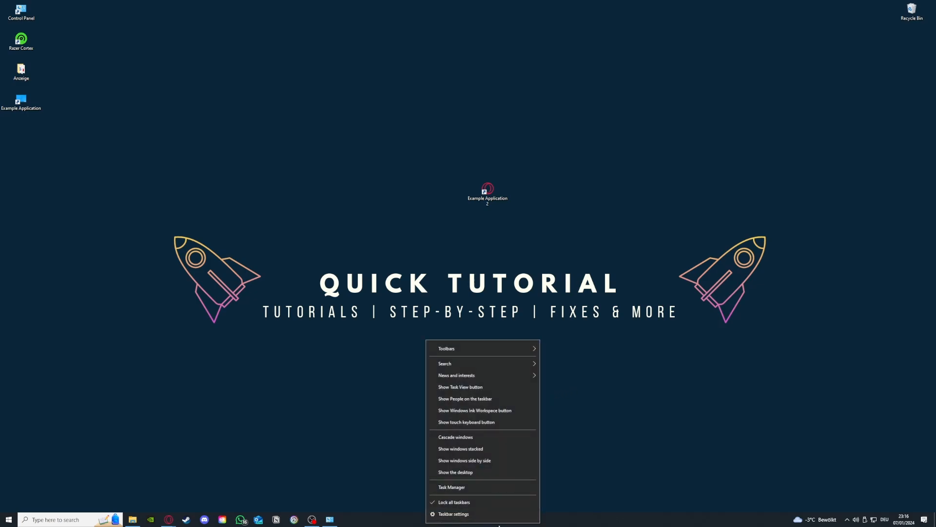
click(457, 487)
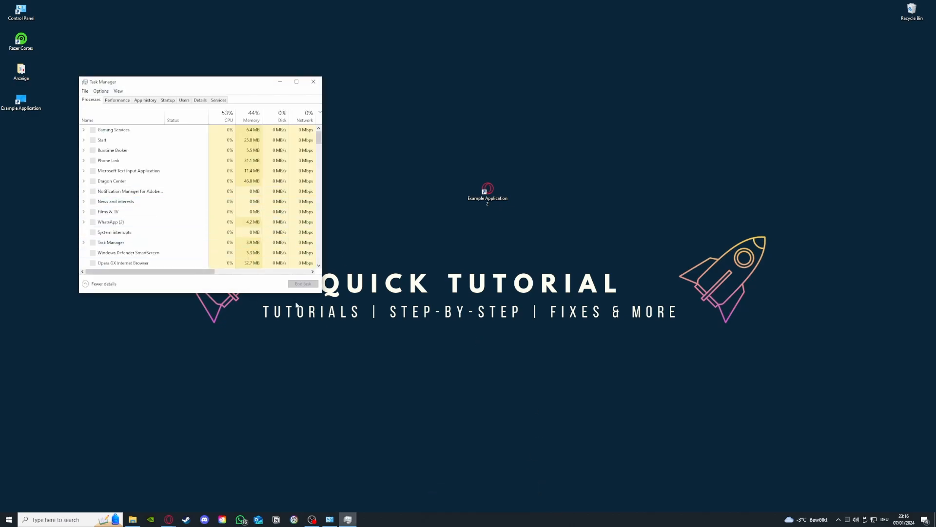
drag(318, 293, 607, 418)
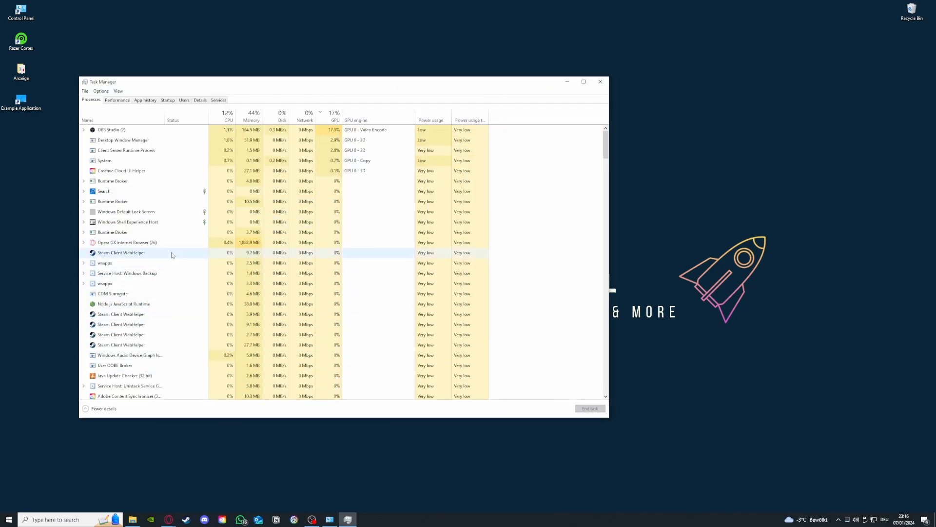
Select the Steam Client WebHelper processes one after another to point them out, and close Task Manager
click(219, 253)
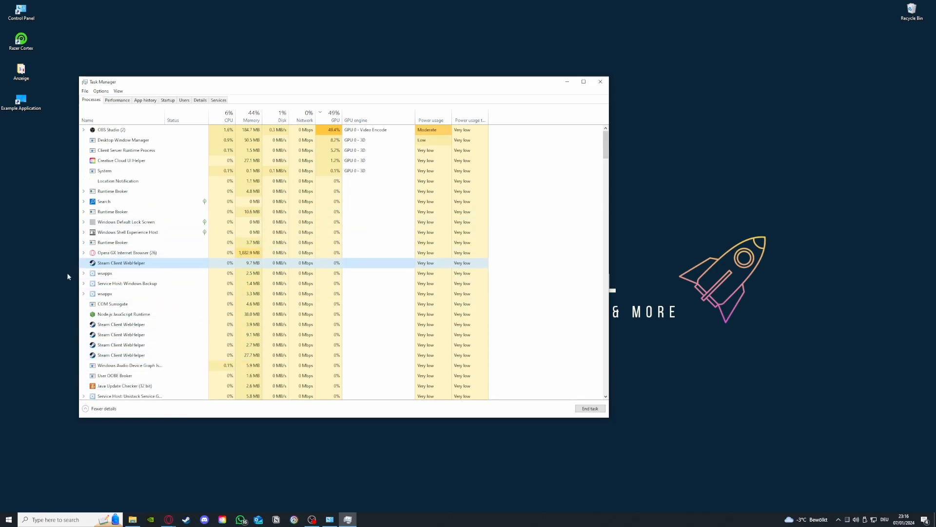
scroll(107, 309, down, 3)
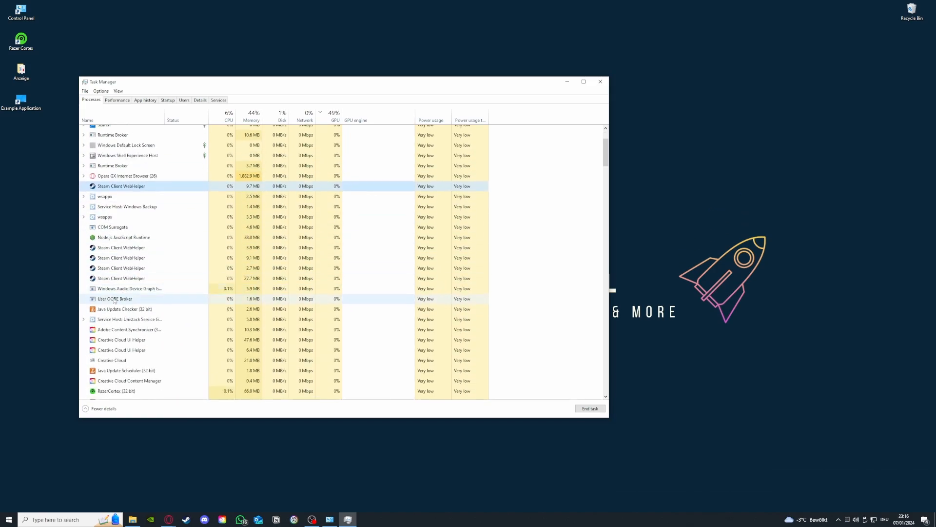
click(112, 246)
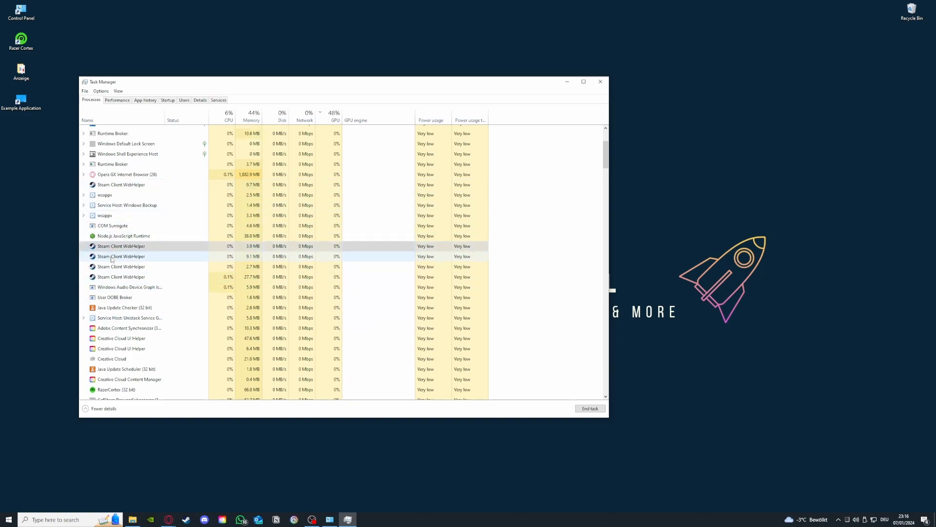
click(113, 257)
click(115, 267)
click(116, 278)
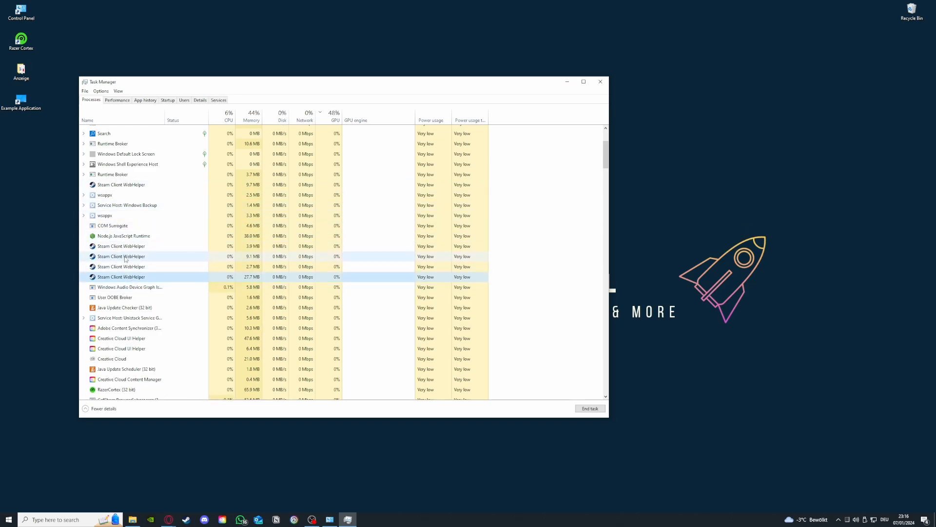
click(599, 79)
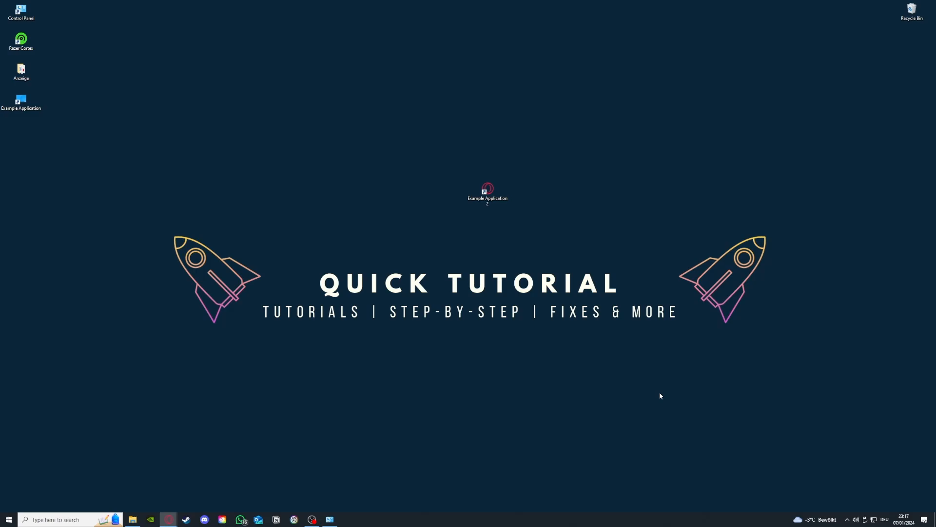
Bring up Control Panel's System and Security page, open Administrative Tools, and place its window beside the Control Panel window
click(330, 519)
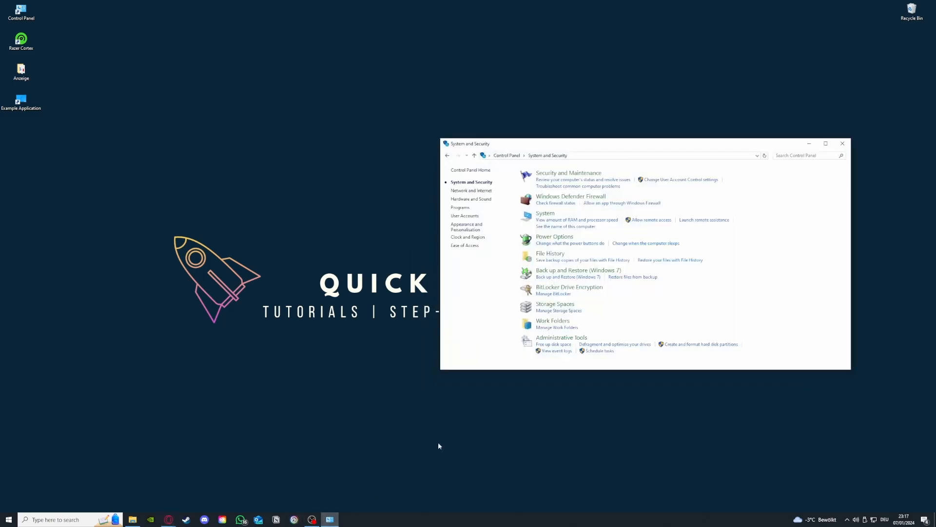
mouse_move(556, 341)
mouse_down()
mouse_move(429, 329)
mouse_move(550, 339)
mouse_up()
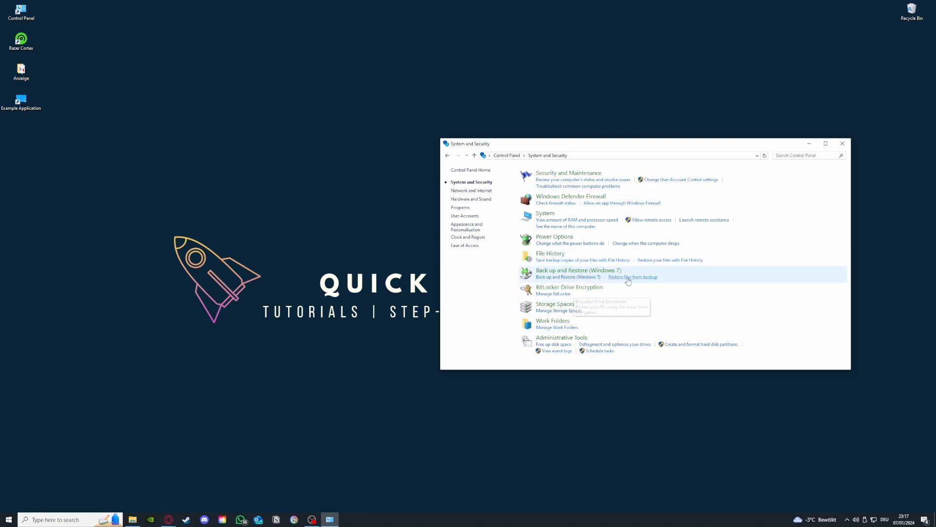
click(580, 339)
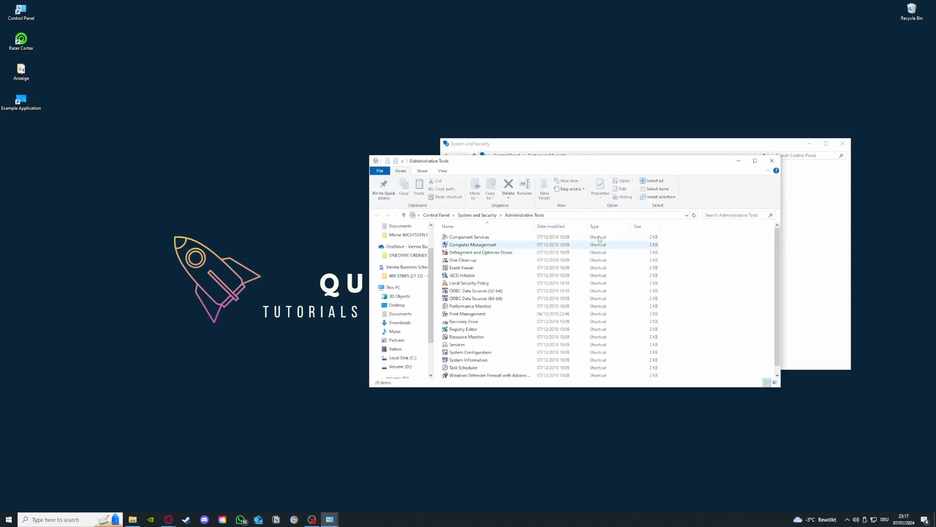
drag(577, 161, 229, 107)
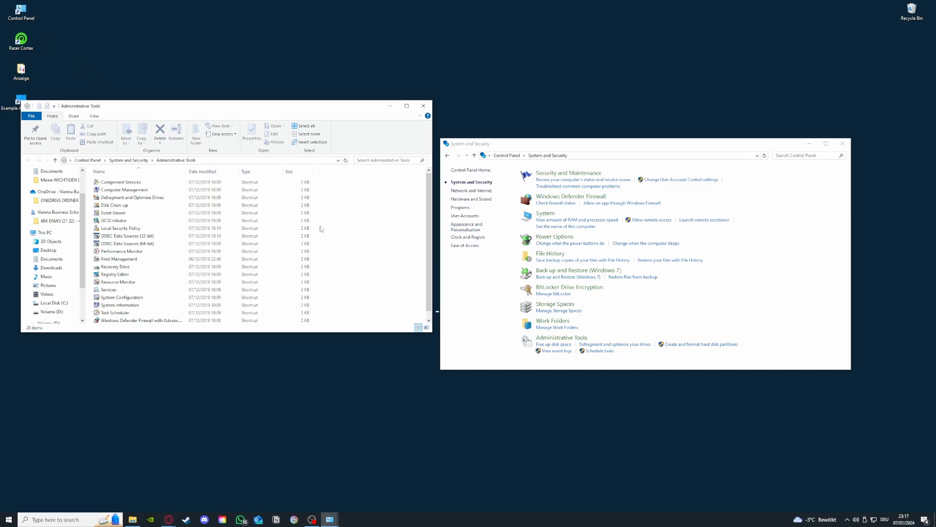
click(76, 521)
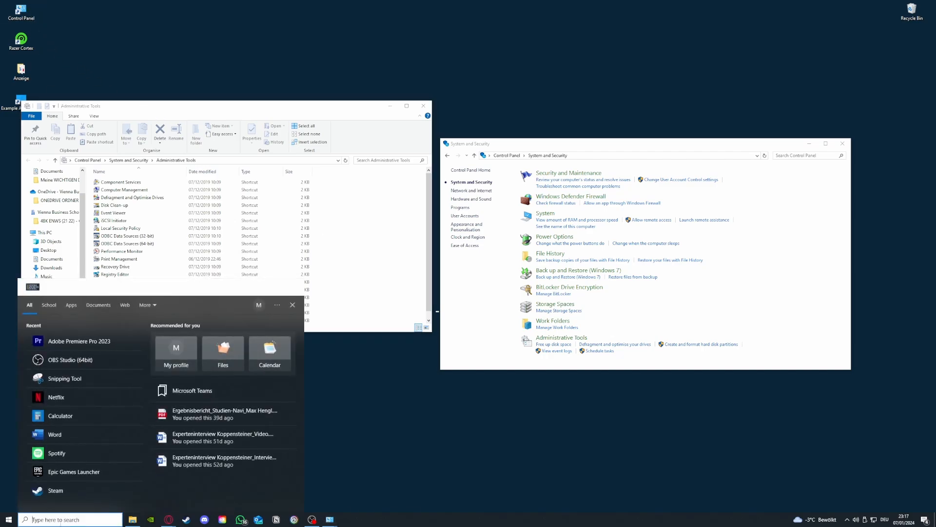
key(Escape)
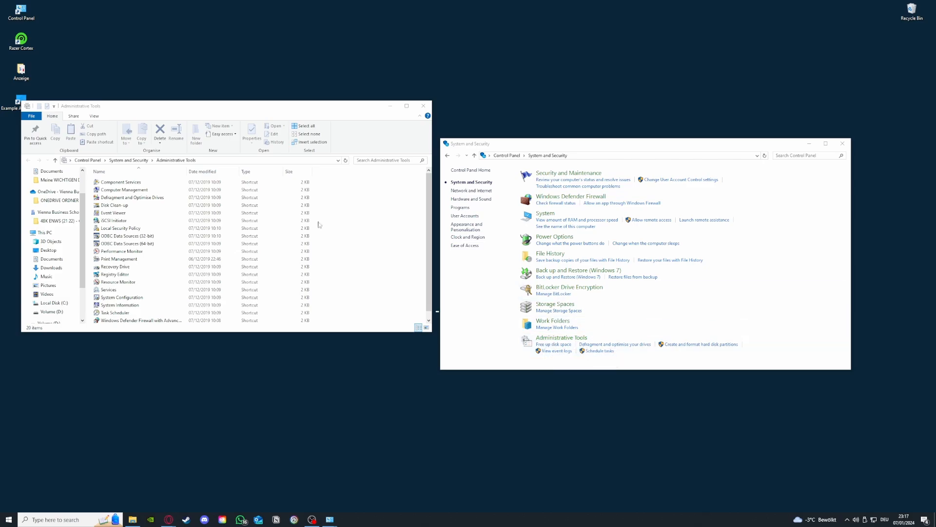
Open Disk Clean-up, choose drive C: without starting the clean-up, and close it with the Administrative Tools and System and Security windows
double_click(121, 205)
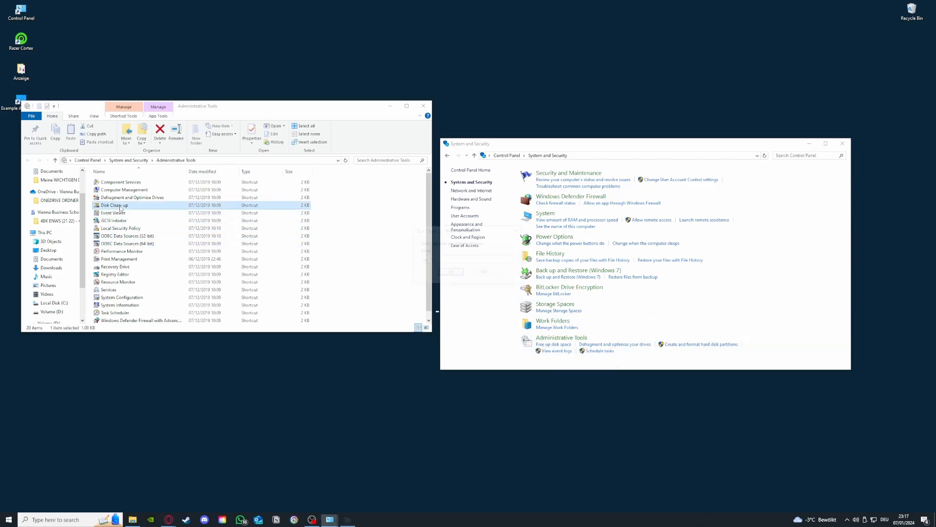
click(465, 259)
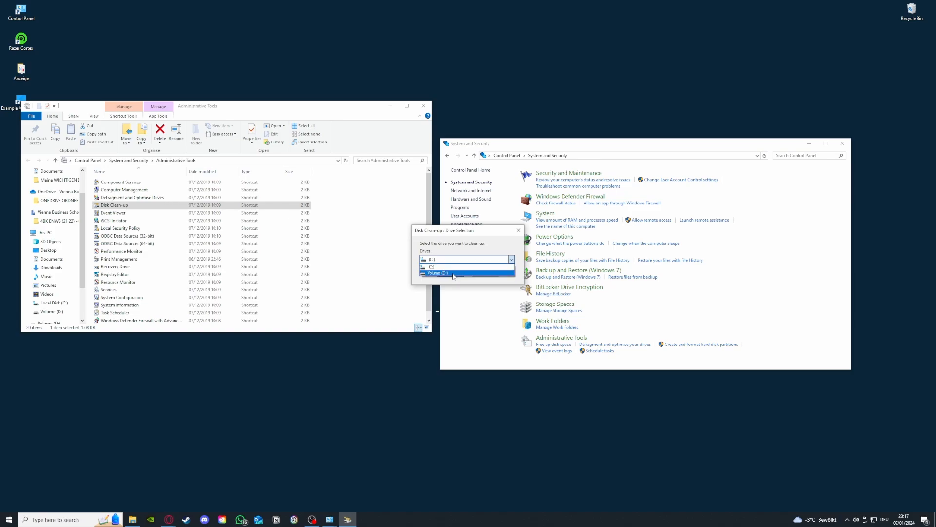
click(453, 266)
click(519, 230)
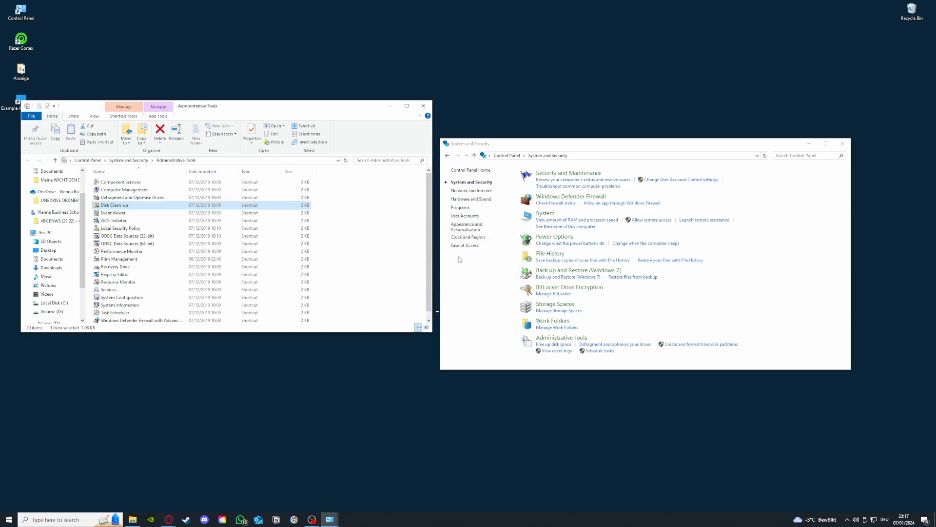
click(423, 105)
click(842, 144)
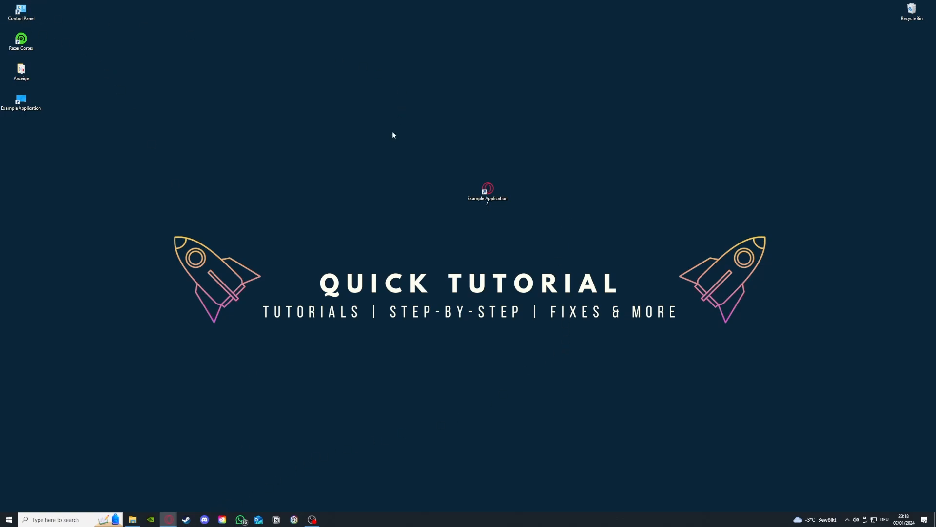
Open Control Panel's list of installed programs for uninstalling and browse through it
double_click(36, 13)
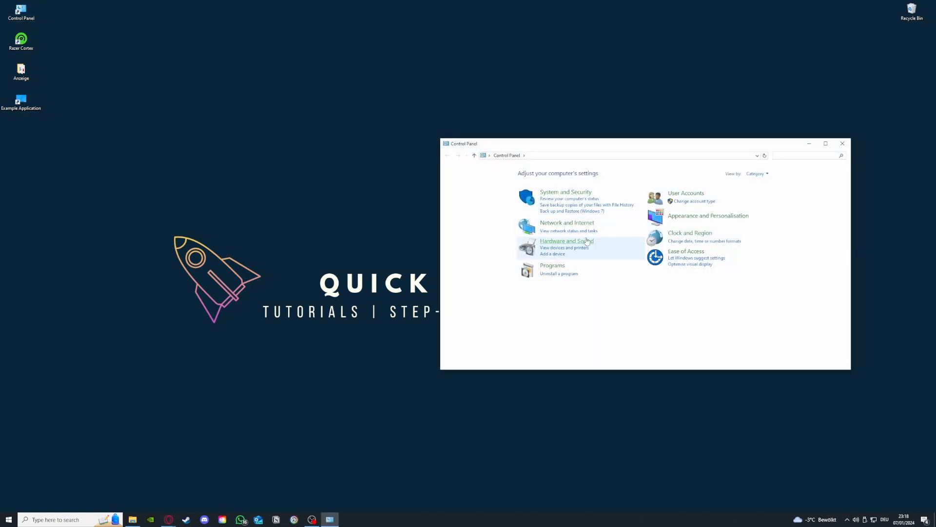
click(559, 274)
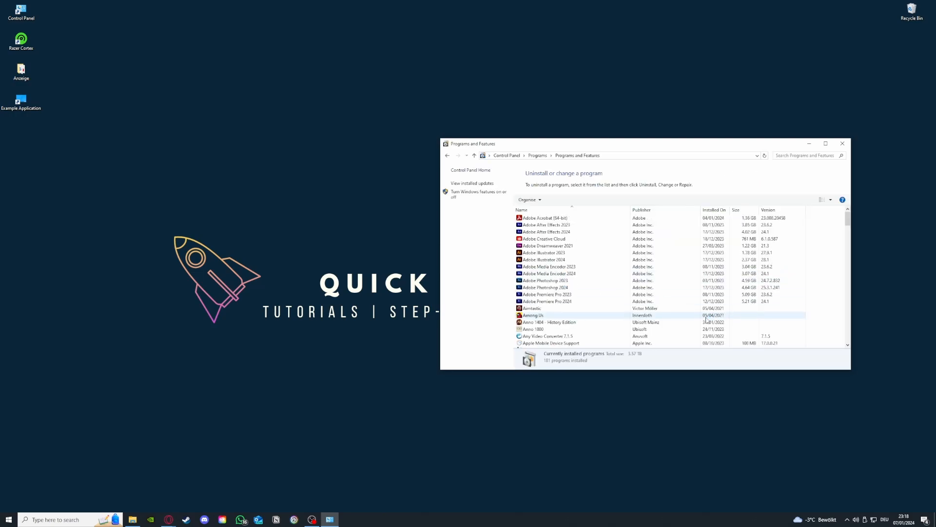
scroll(706, 320, down, 15)
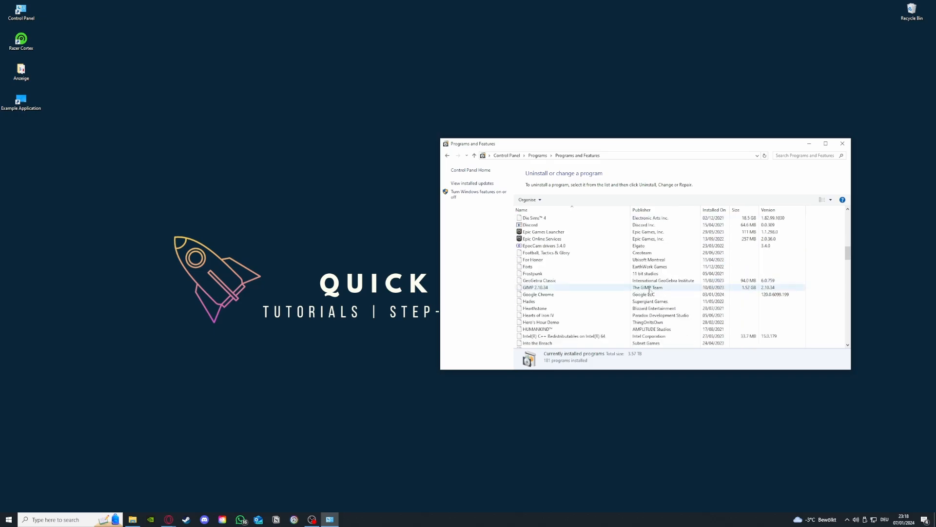
Browse the installed programs to Microsoft Teams and bring up its Uninstall option without running it
scroll(651, 291, down, 10)
scroll(607, 296, up, 5)
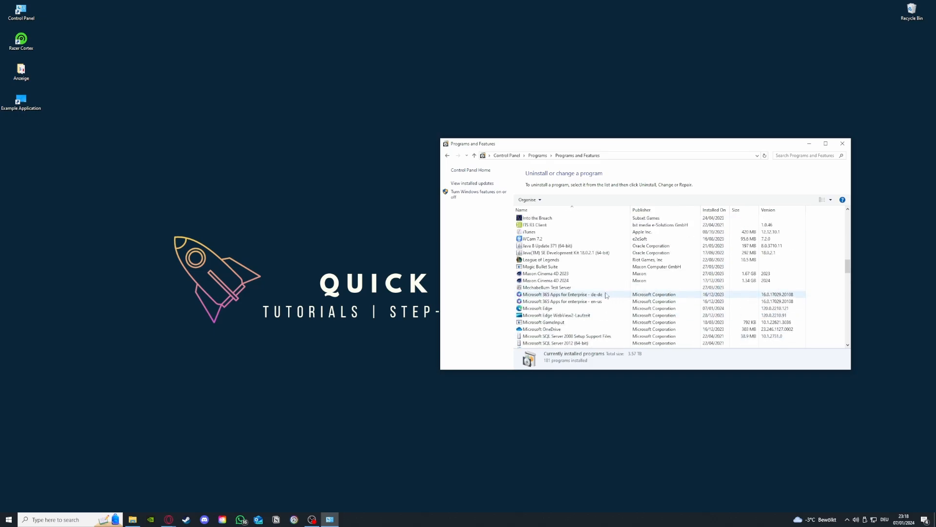
scroll(606, 295, down, 5)
scroll(576, 302, up, 2)
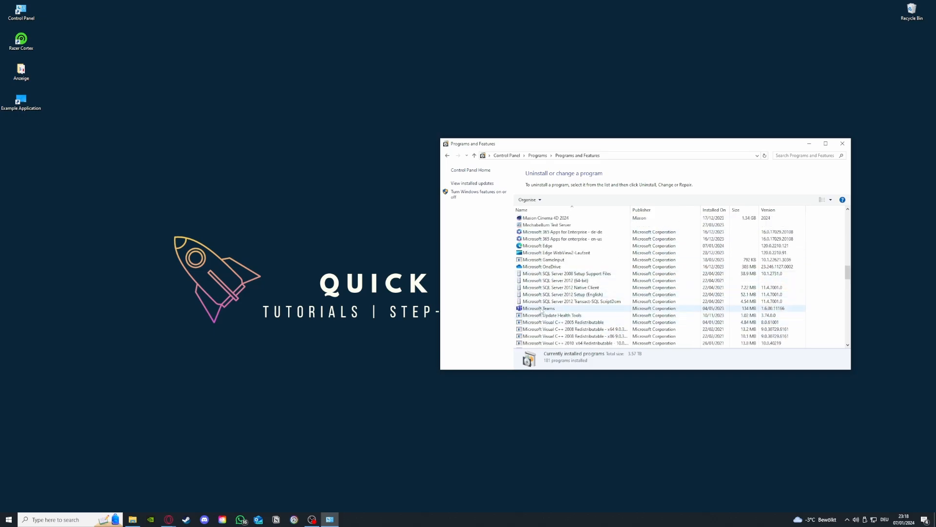
click(541, 309)
right_click(541, 310)
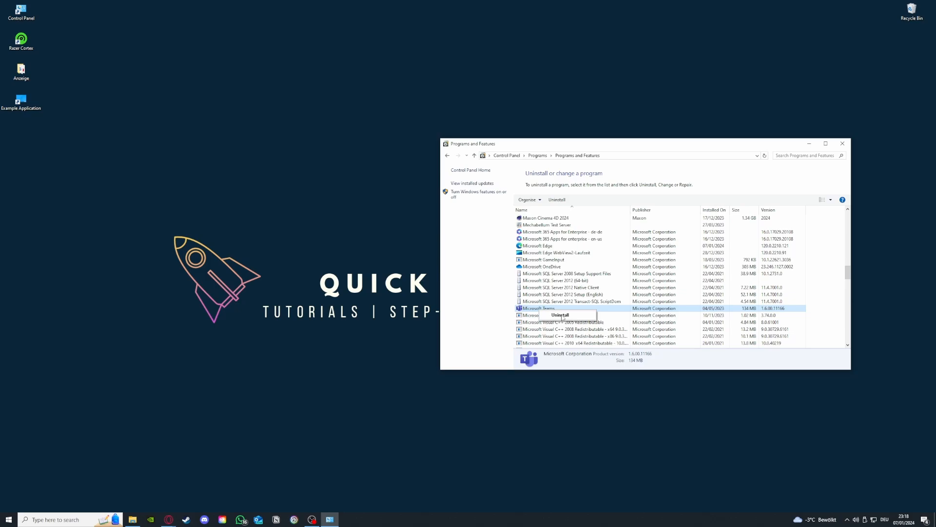
click(467, 251)
Return to the Control Panel home page, search for "window" and open Windows Defender Firewall
click(447, 156)
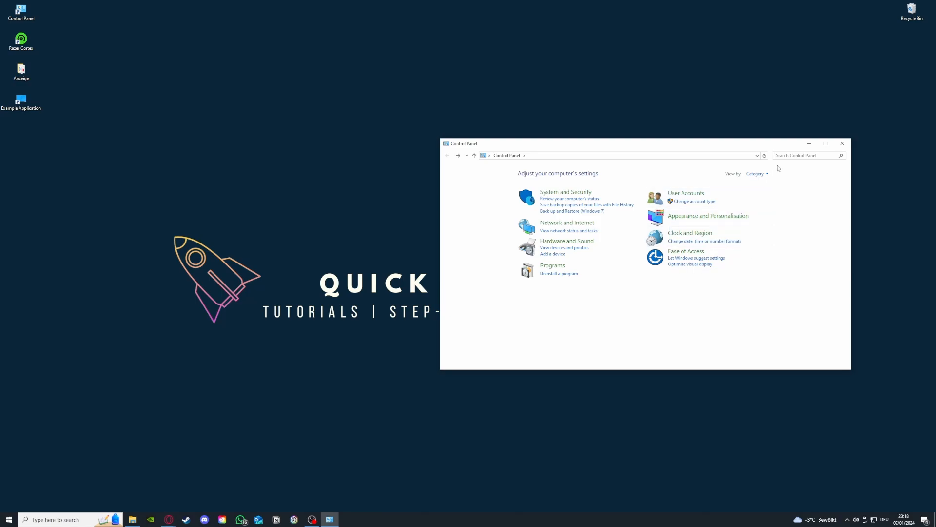
text(window)
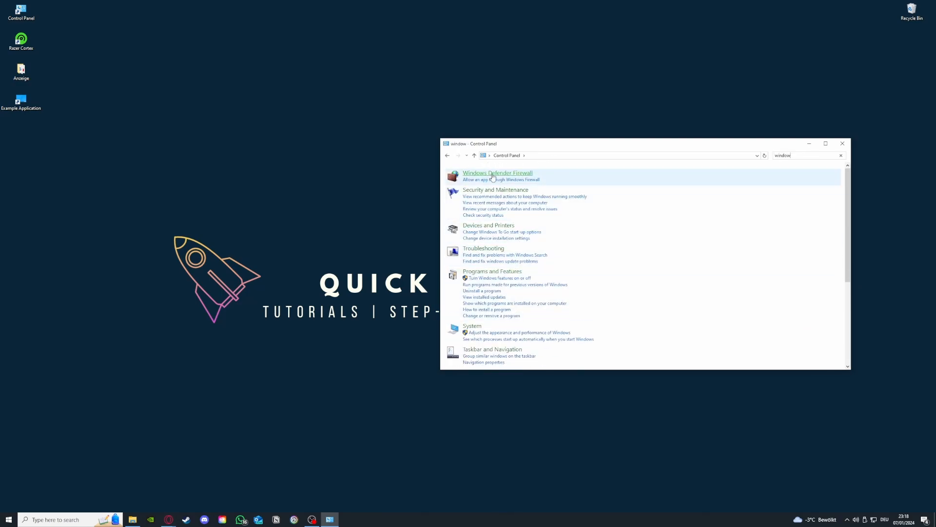
click(497, 172)
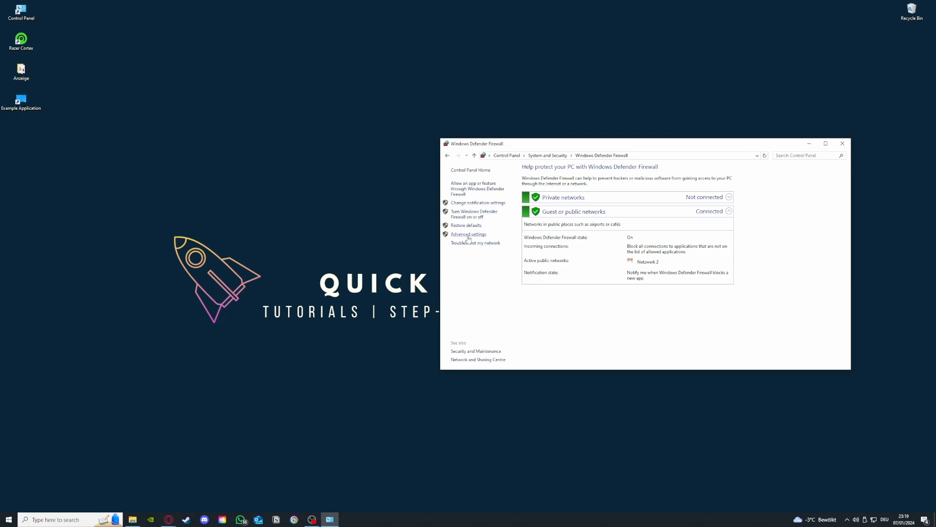
Review the list of apps allowed through Windows Defender Firewall and return to the firewall overview
click(470, 190)
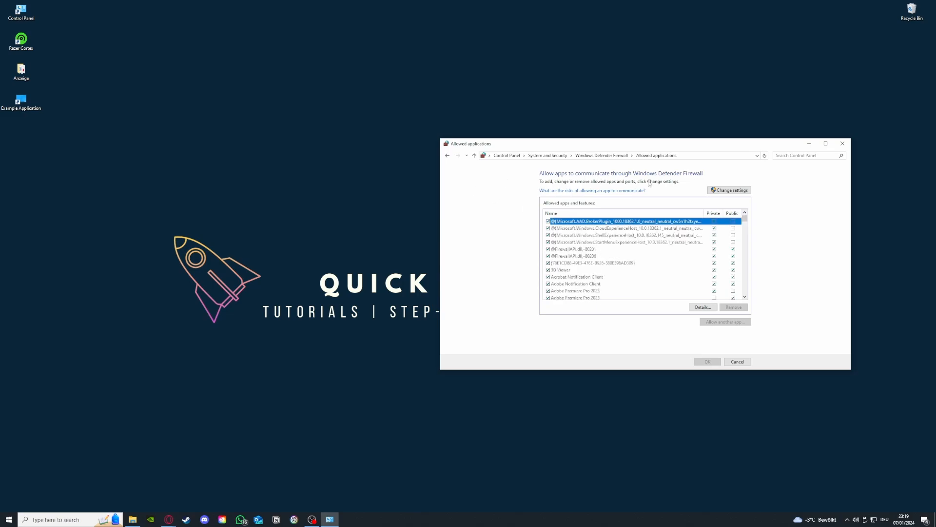
click(448, 156)
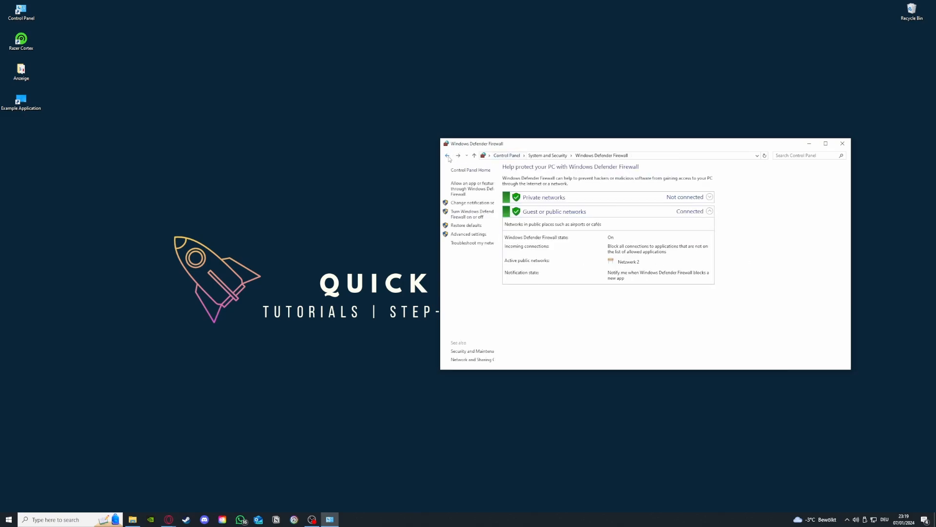
click(469, 190)
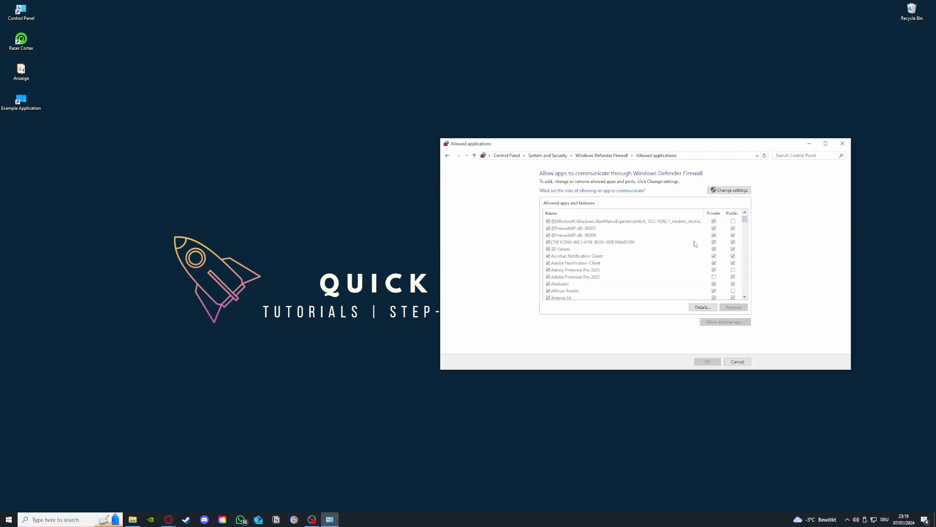
scroll(695, 242, down, 10)
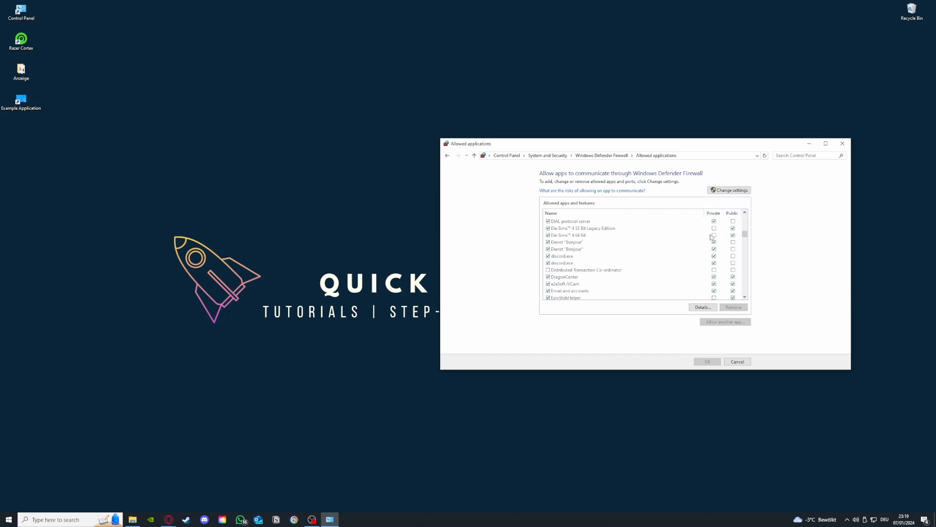
click(447, 156)
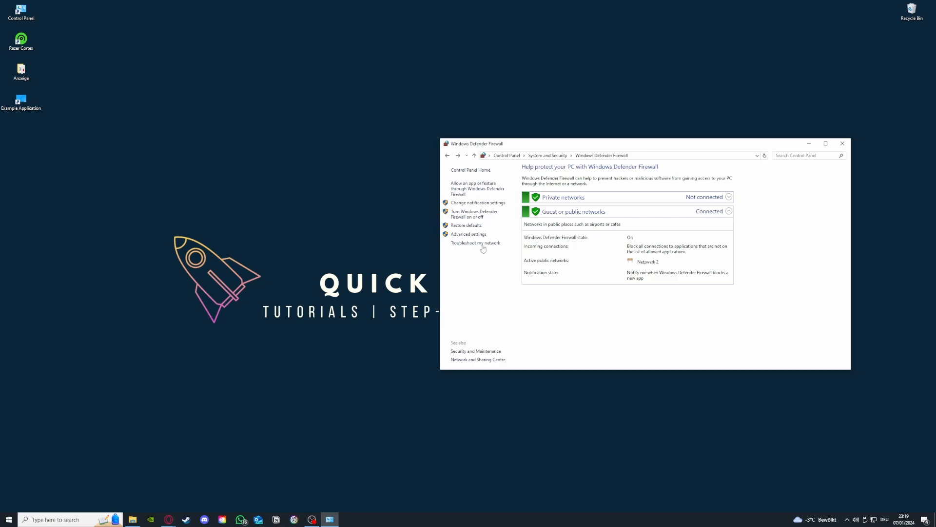
Open the firewall's advanced settings, view the inbound and outbound rules, and browse the inbound rules
click(470, 235)
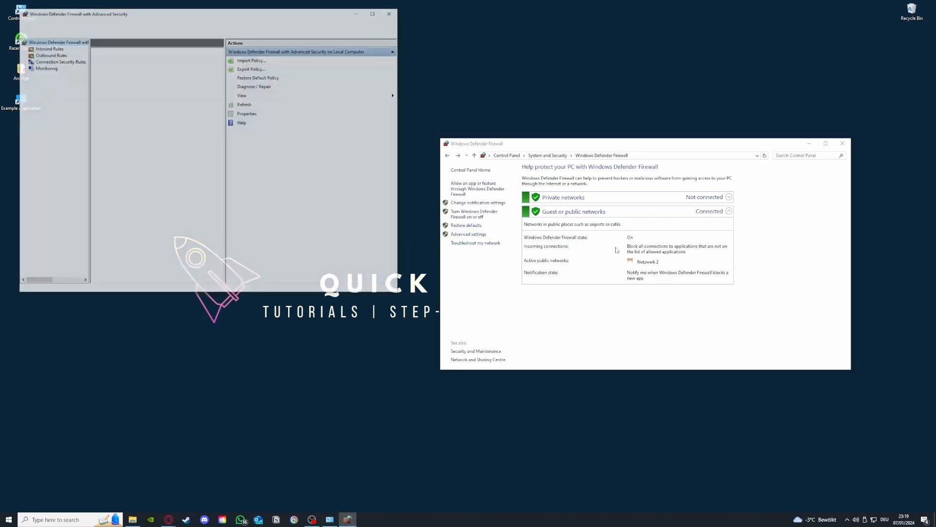
scroll(145, 113, down, 3)
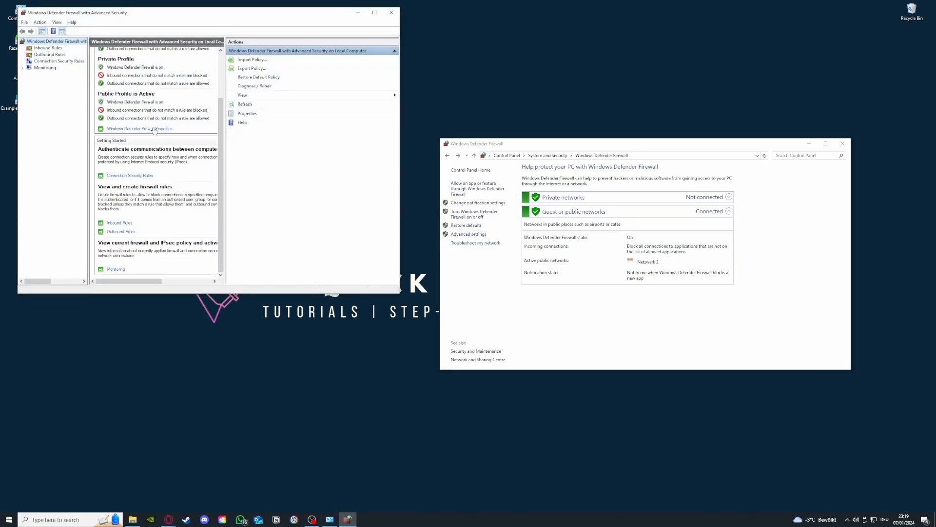
click(49, 48)
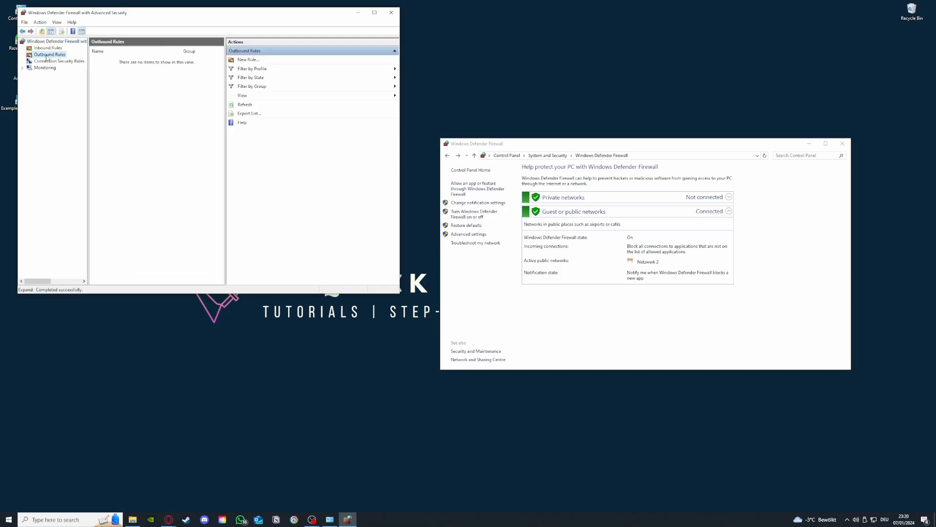
click(51, 54)
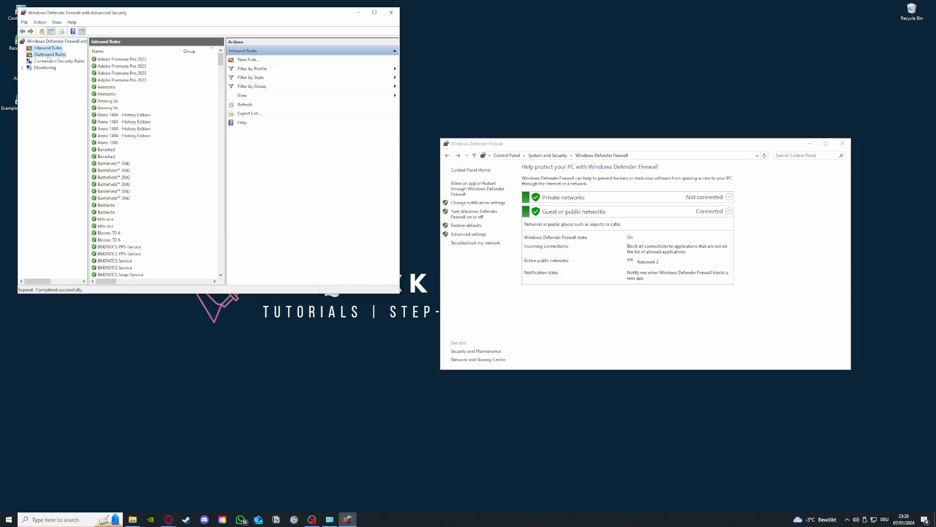
click(48, 48)
scroll(152, 146, down, 20)
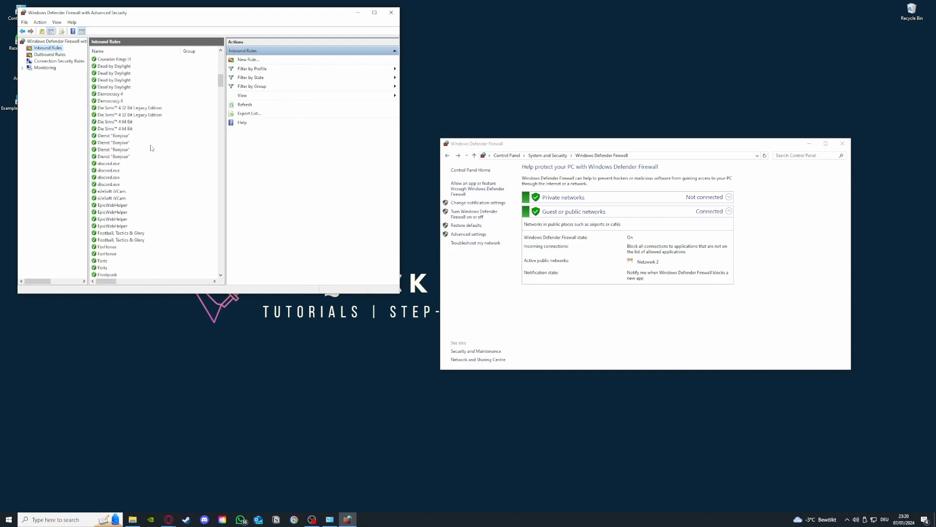
Show the New Inbound Rule Wizard, cancel it without creating a rule, and browse further through the inbound rules
click(263, 60)
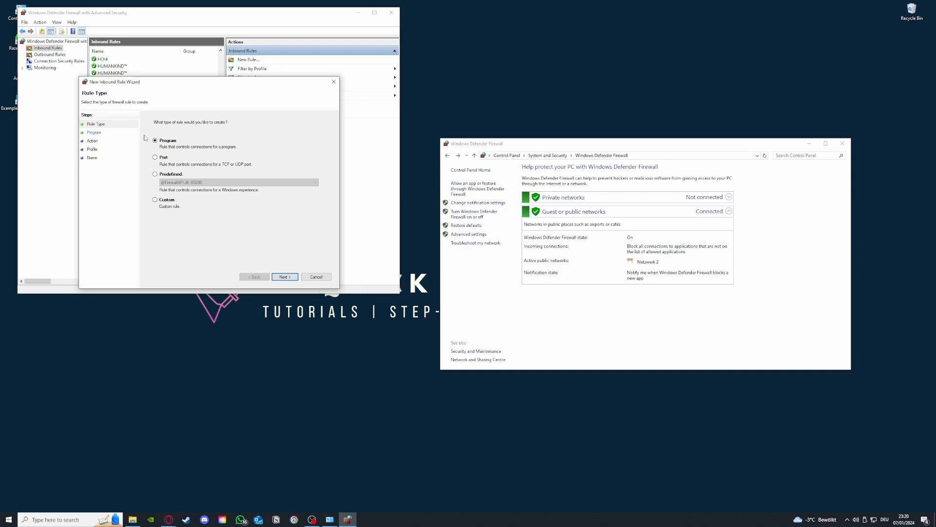
click(337, 82)
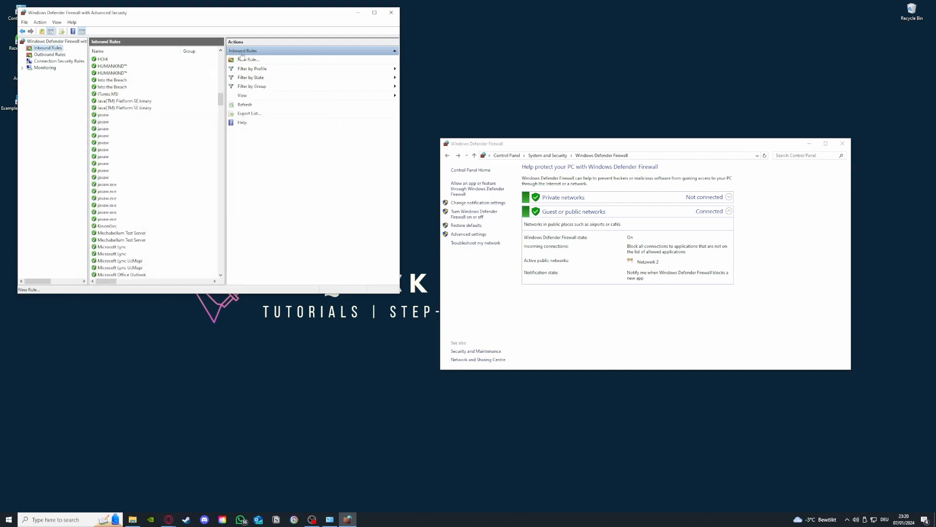
scroll(172, 236, down, 15)
scroll(171, 235, down, 8)
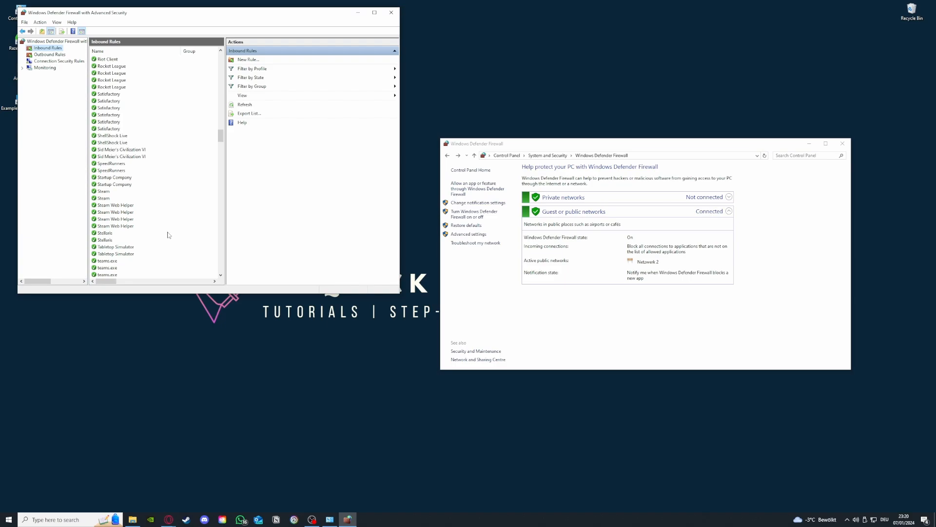
Switch from the inbound rules to the outbound rules, browse through them and return to the start of the list
click(49, 55)
click(48, 49)
click(50, 55)
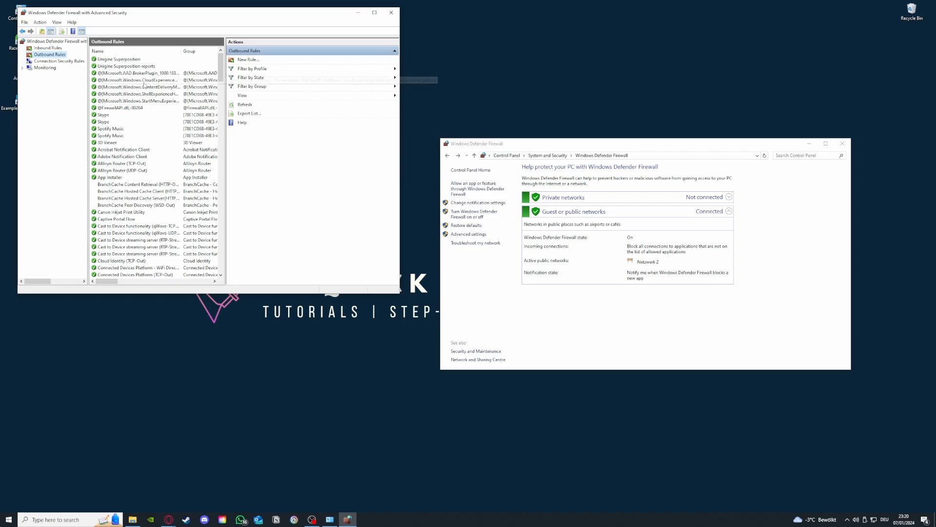
scroll(141, 92, down, 15)
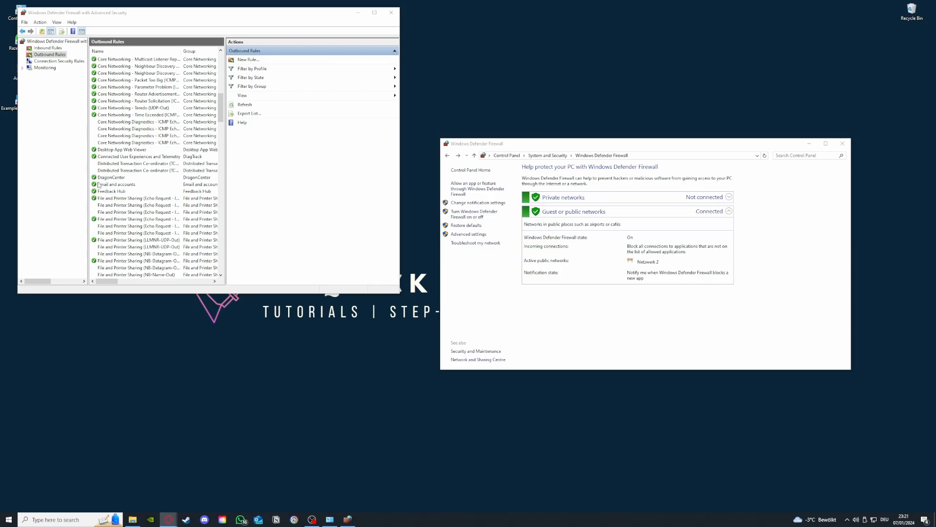
scroll(99, 184, up, 15)
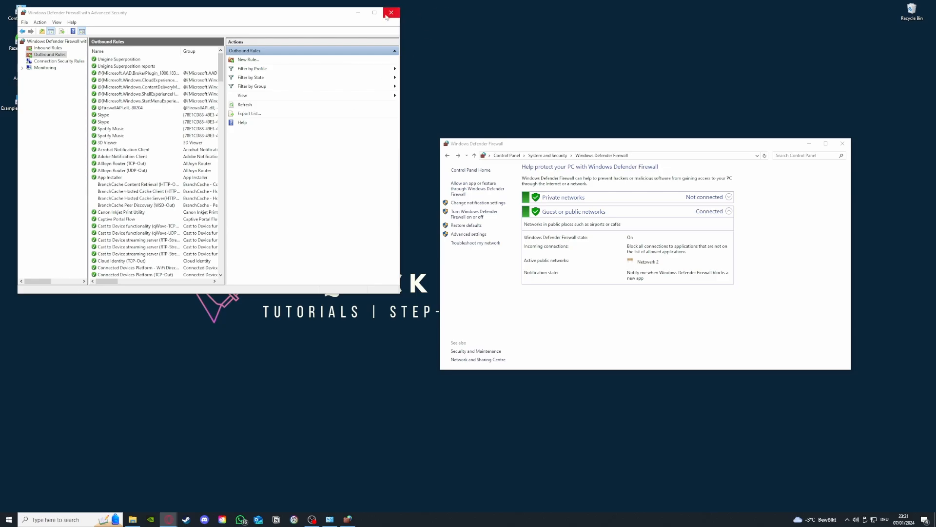
Show the inbound and outbound rules once more, and close the advanced security and Windows Defender Firewall windows
click(42, 49)
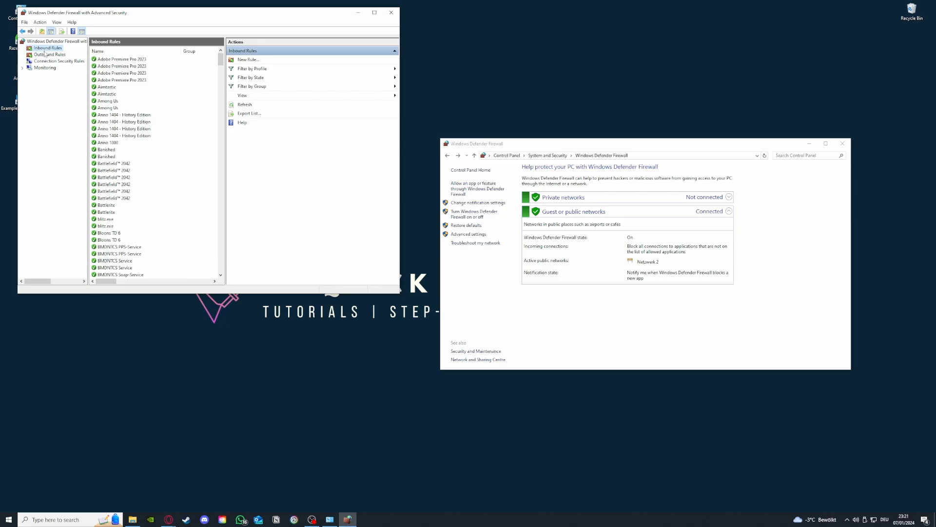
click(46, 55)
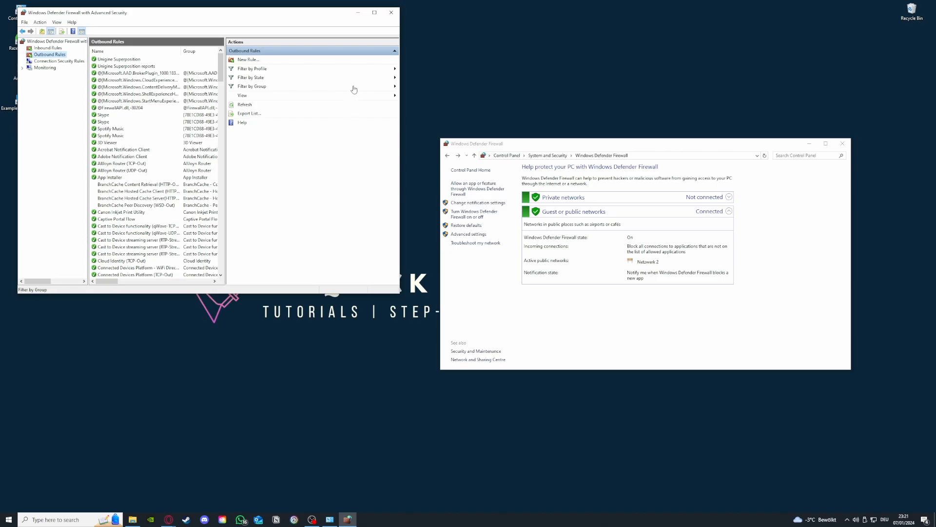
click(391, 12)
click(842, 143)
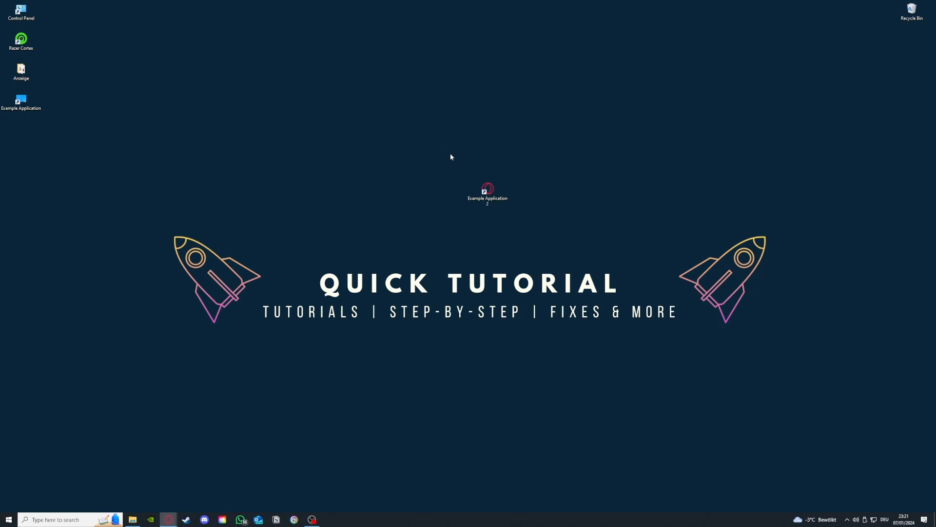
Move the Example Application 2 shortcut on the desktop to the empty area above the word QUICK
drag(488, 192, 361, 162)
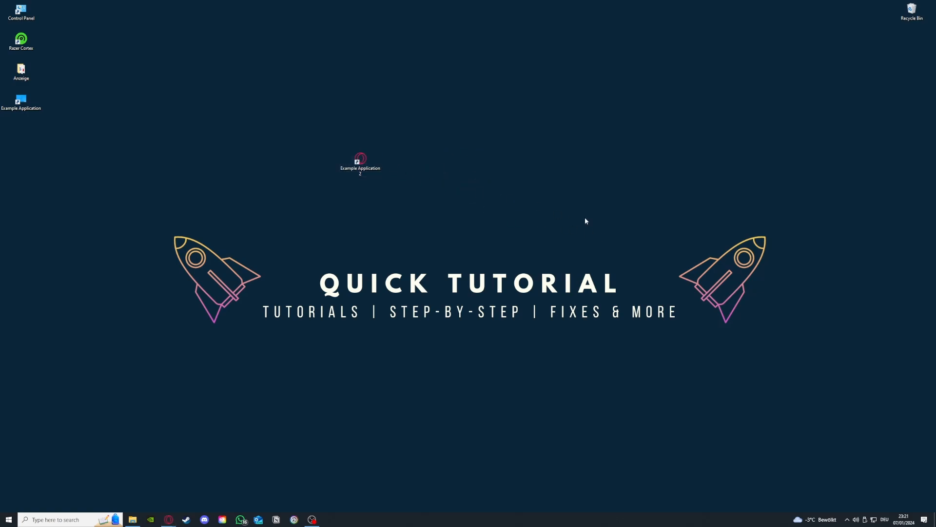